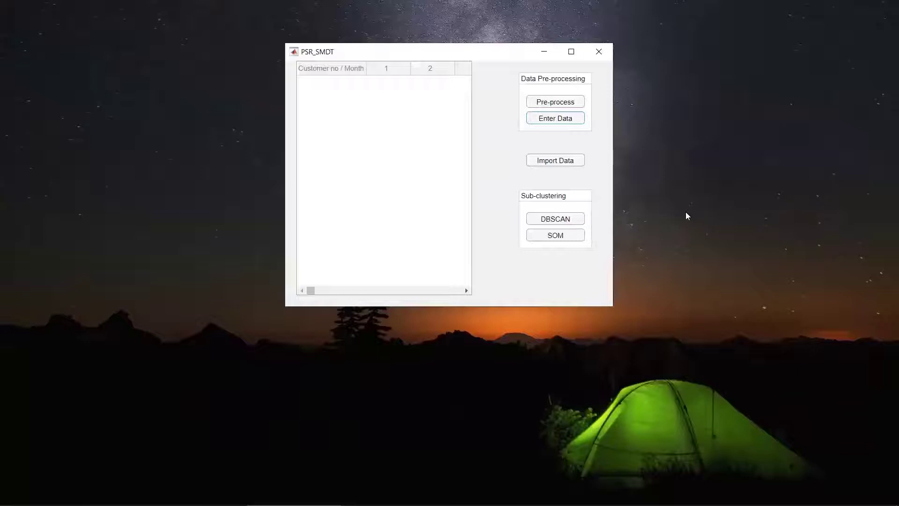
# - Open Data Enter.xlsx, then import the seven customers' monthly consumption values into the table
pyautogui.click(569, 119)
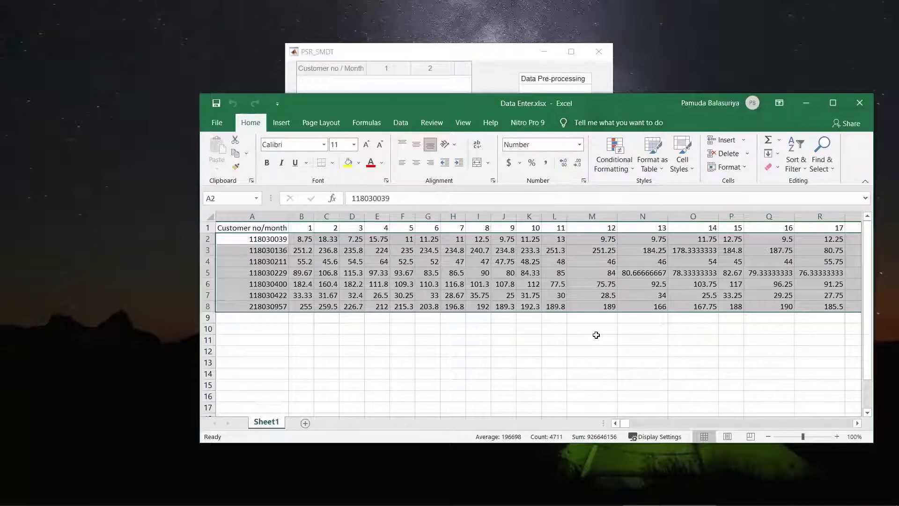
pyautogui.click(862, 102)
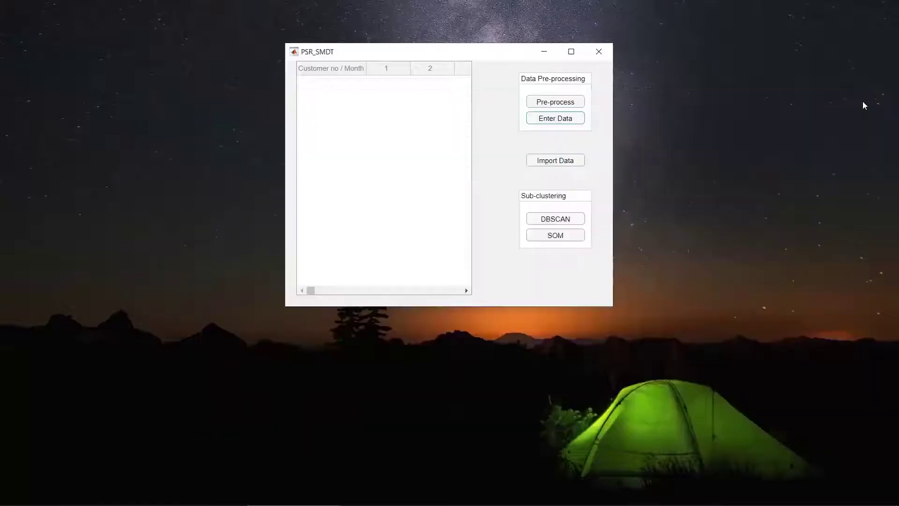
pyautogui.click(582, 161)
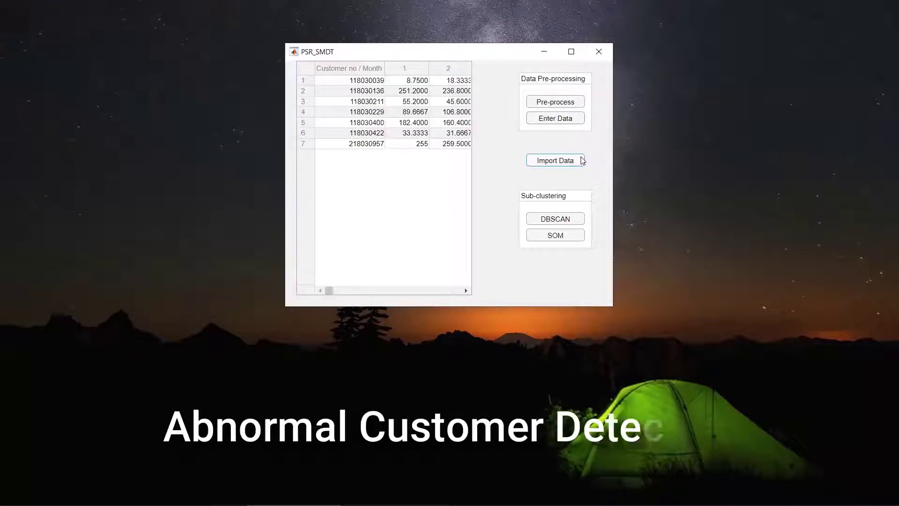
# - Run SOM clustering on the seven customers and display the SOM Sample Hits map beside the results
pyautogui.click(574, 239)
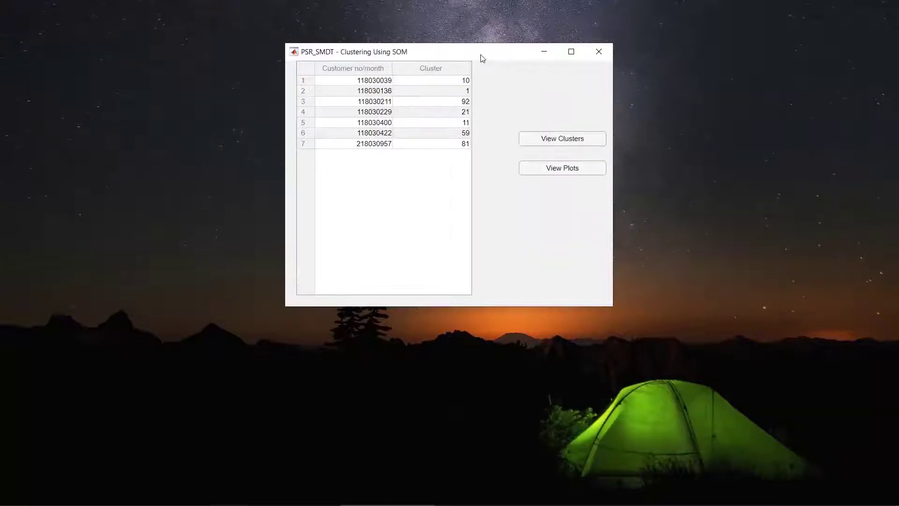
pyautogui.moveTo(483, 58); pyautogui.dragTo(300, 93)
pyautogui.click(370, 171)
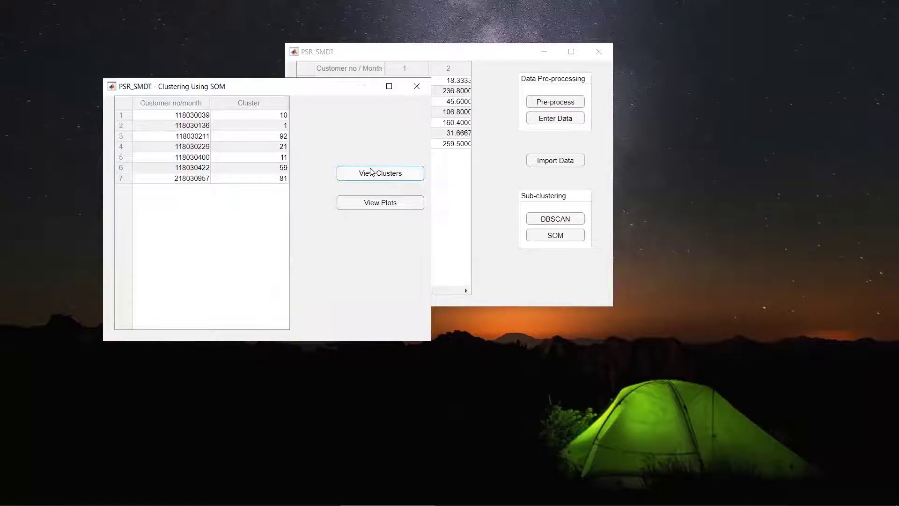
pyautogui.moveTo(510, 46); pyautogui.dragTo(684, 81)
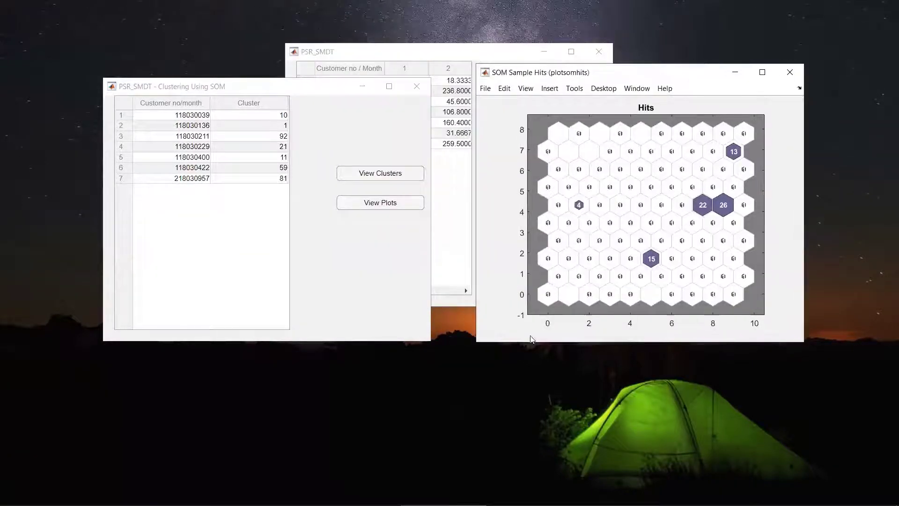
pyautogui.click(380, 208)
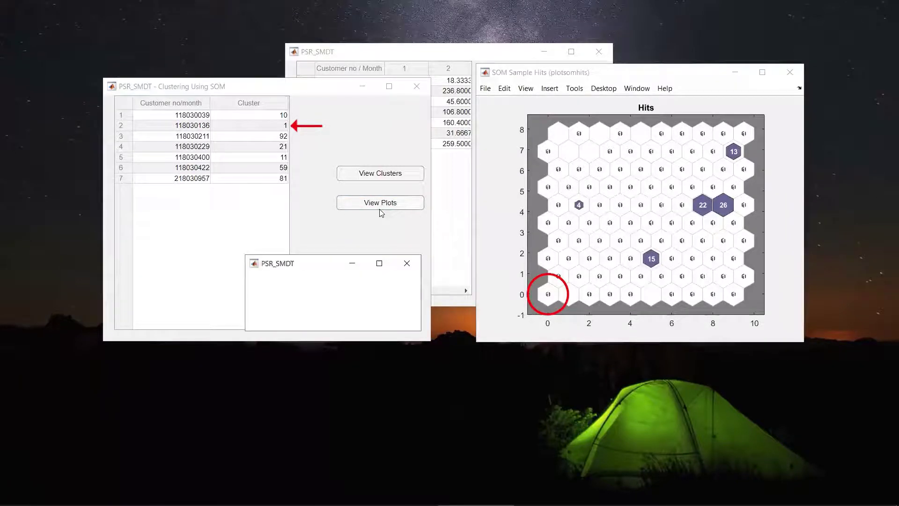
pyautogui.click(402, 295)
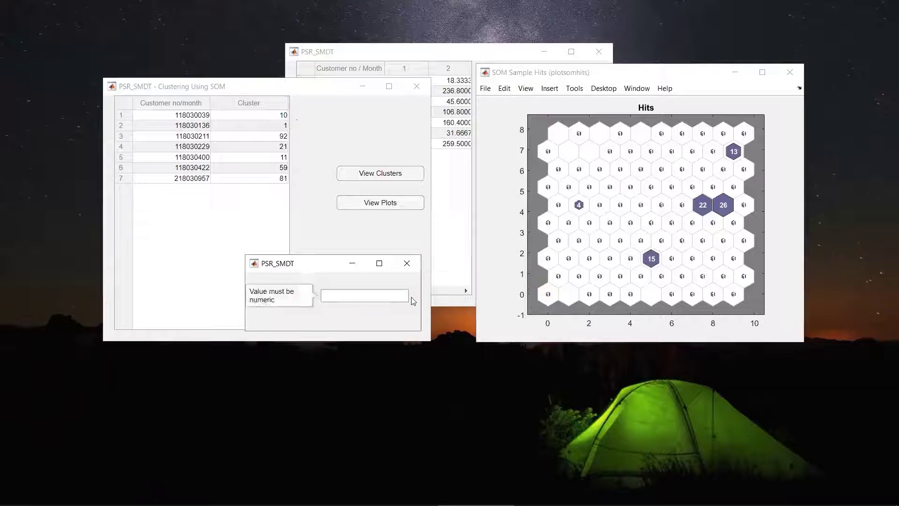
pyautogui.write('2')
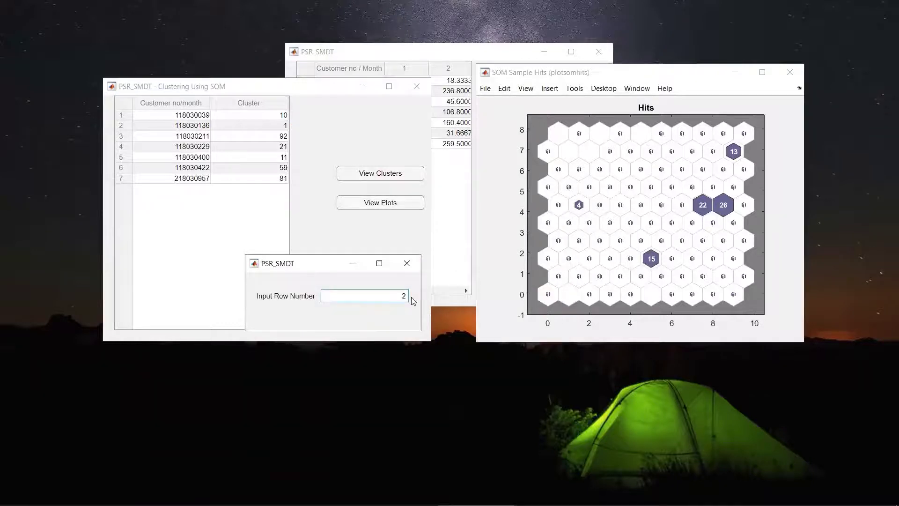
pyautogui.press('Return')
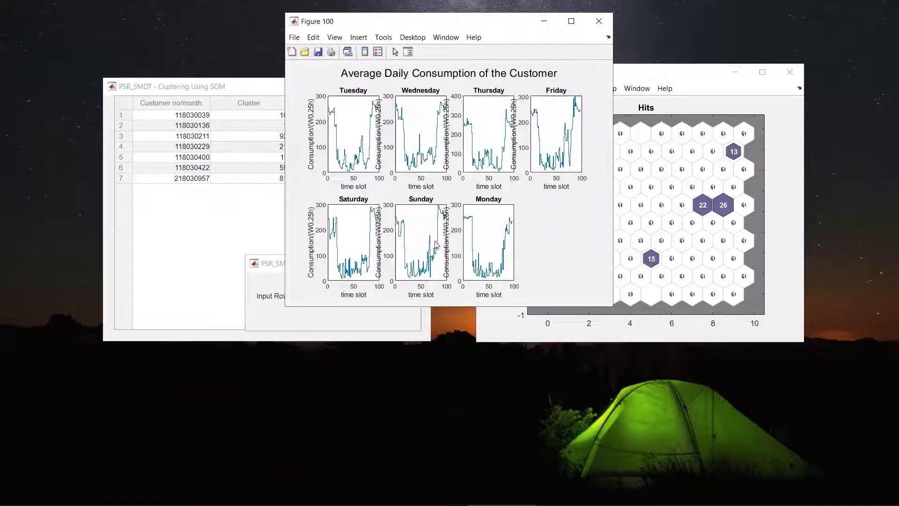
pyautogui.click(571, 21)
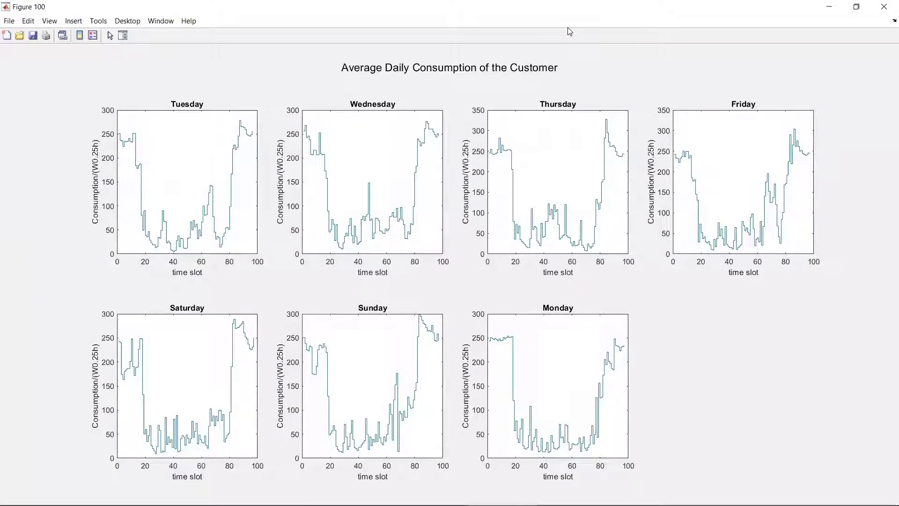
pyautogui.click(884, 6)
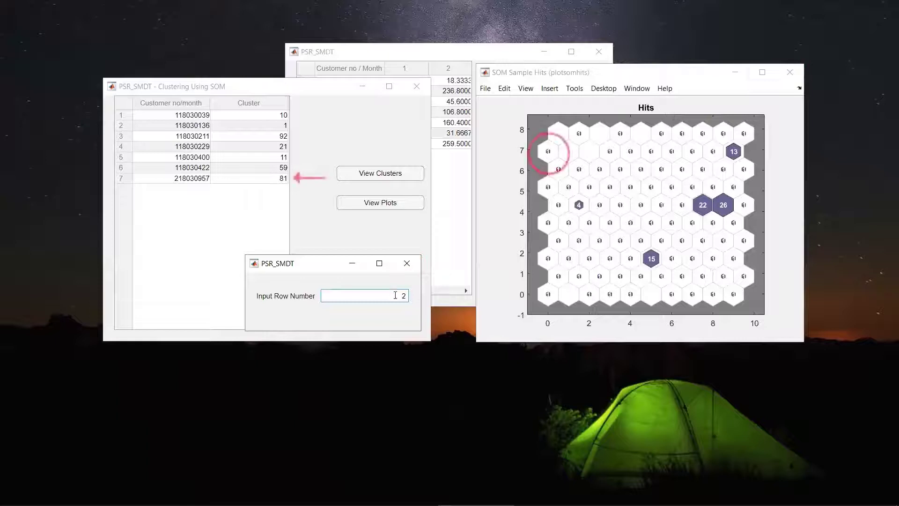
pyautogui.press('BackSpace')
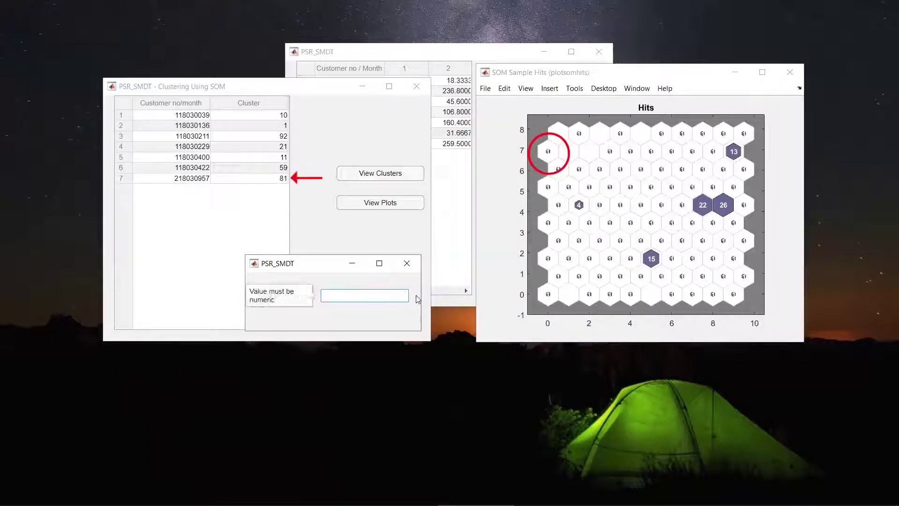
pyautogui.write('7')
pyautogui.press('Return')
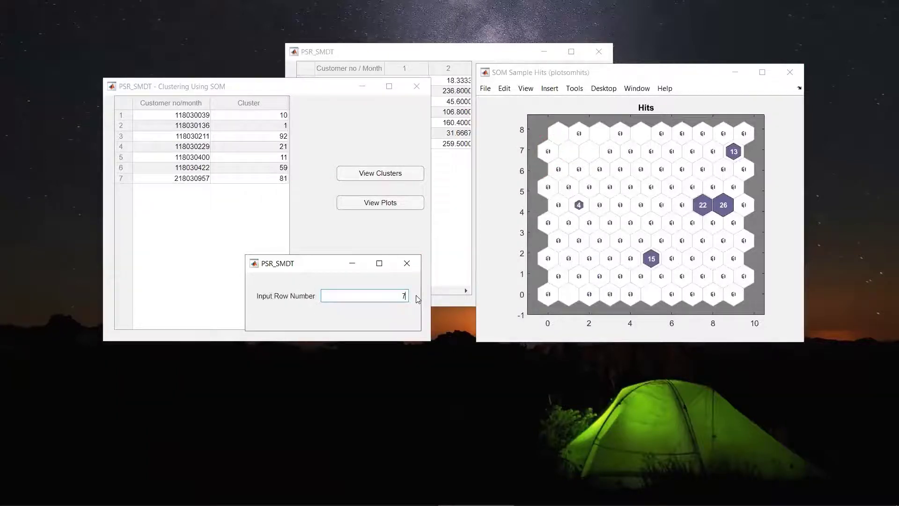
pyautogui.click(568, 18)
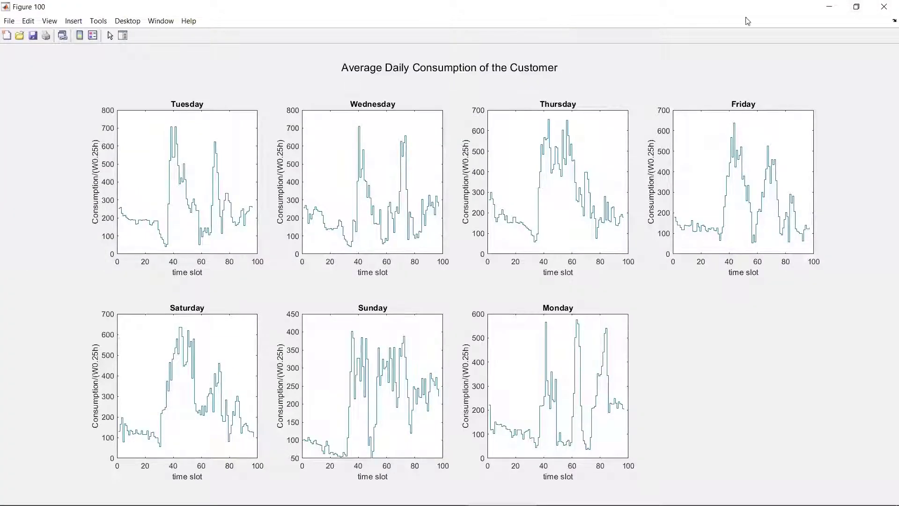
pyautogui.click(879, 9)
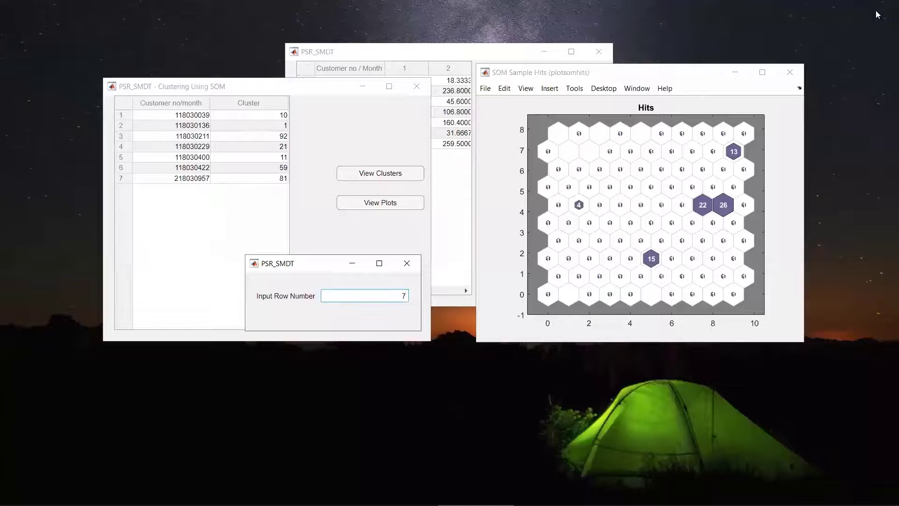
pyautogui.click(406, 262)
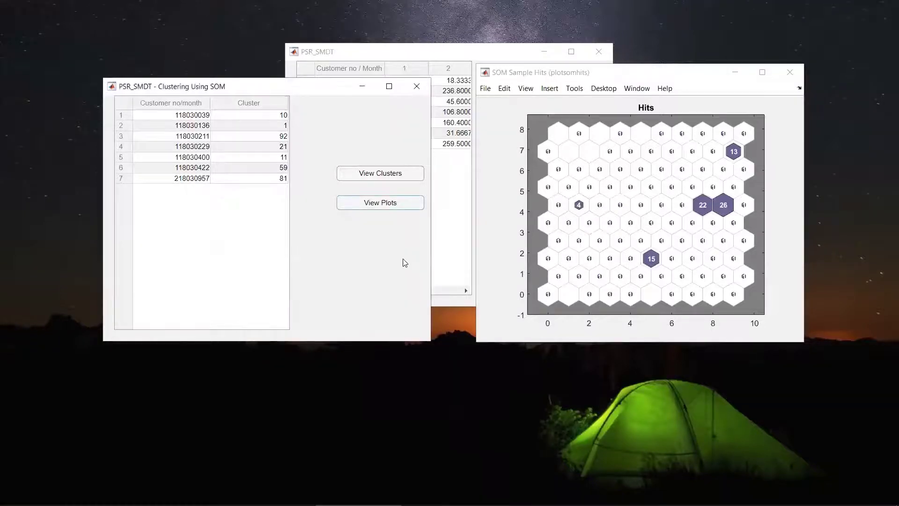
# - Close both SOM windows and start Pre-process for the chosen customer's number
pyautogui.click(418, 85)
pyautogui.click(785, 69)
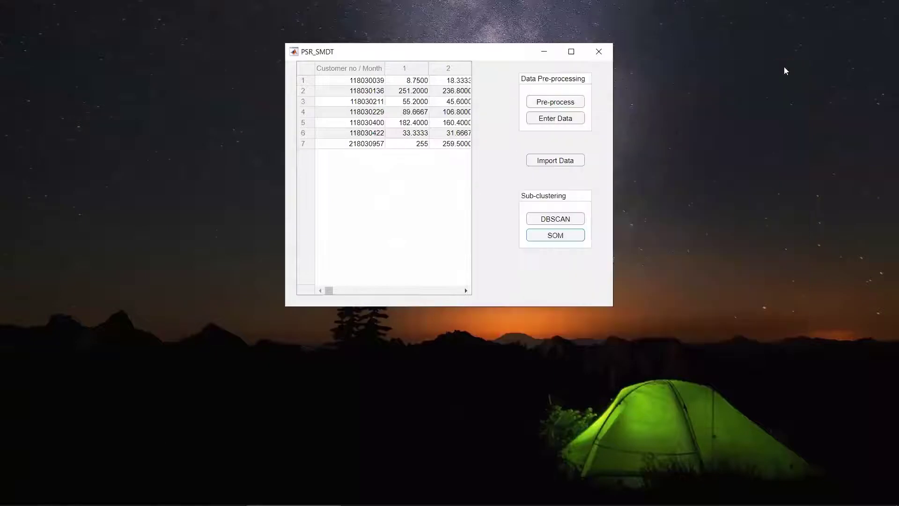
pyautogui.click(554, 106)
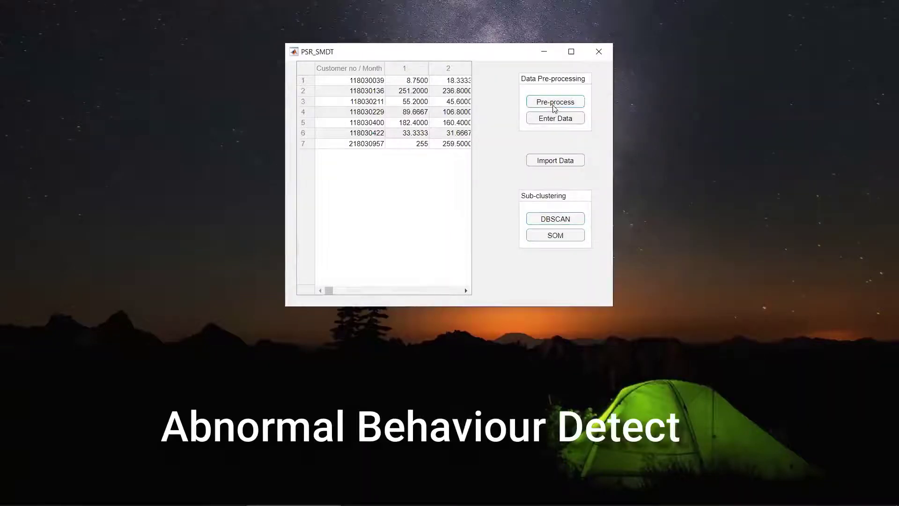
pyautogui.doubleClick(409, 295)
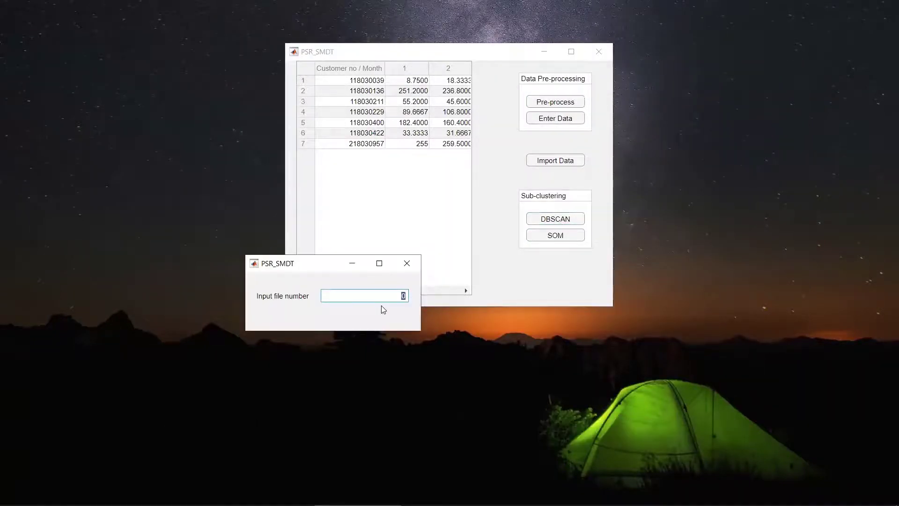
pyautogui.write('118030039')
pyautogui.press('Return')
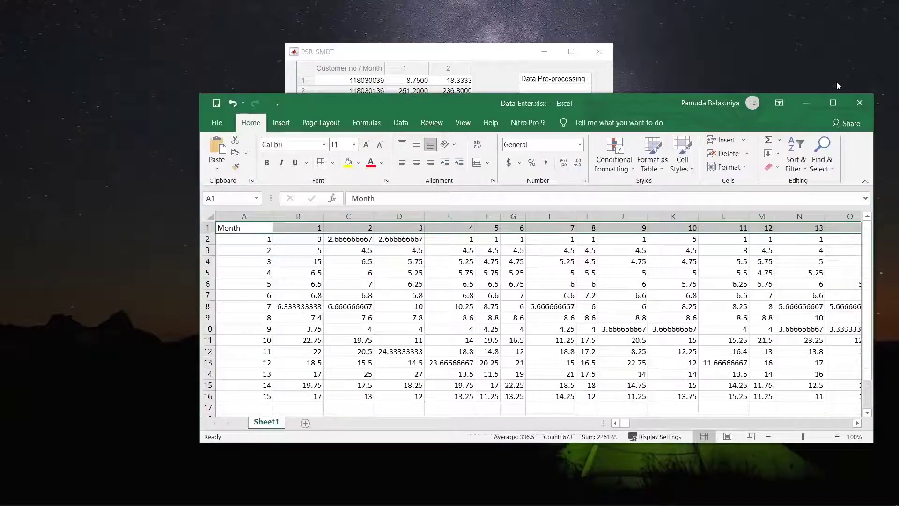
# - Import the customer's 15 months of data from Data Enter.xlsx into the table
pyautogui.click(860, 103)
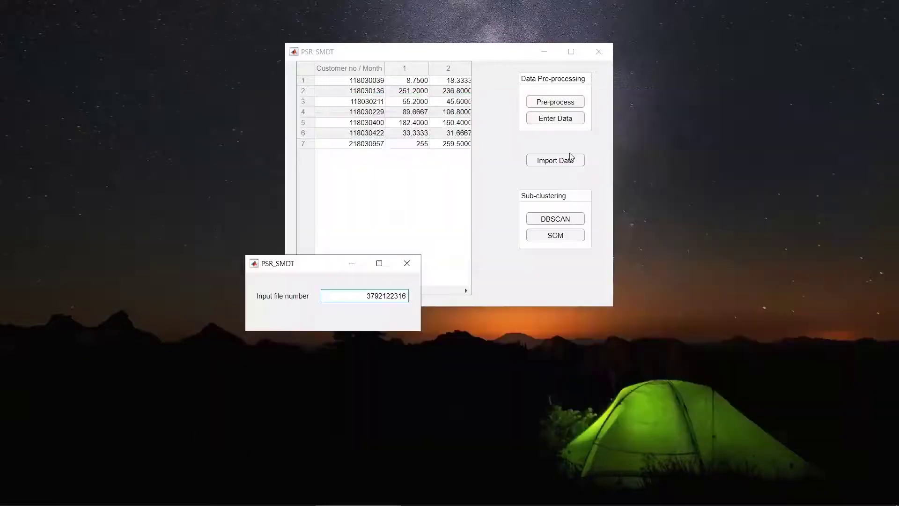
pyautogui.click(569, 159)
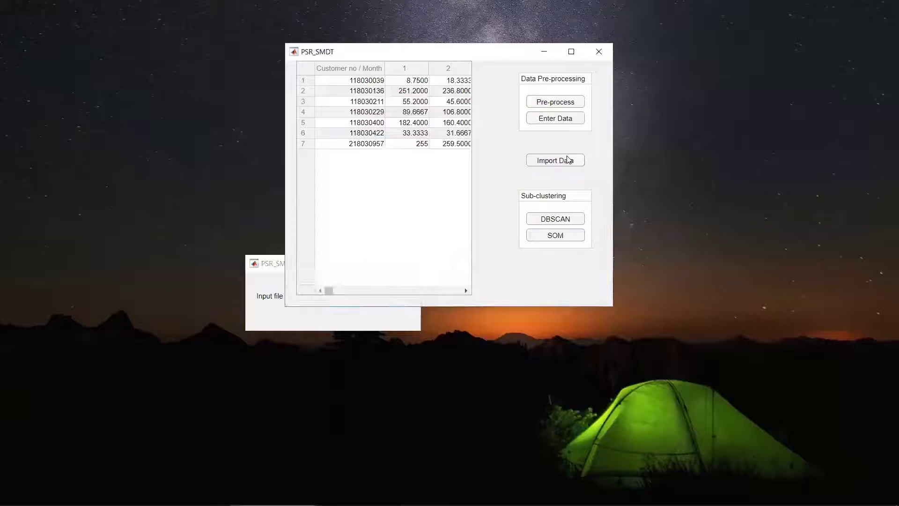
pyautogui.click(396, 321)
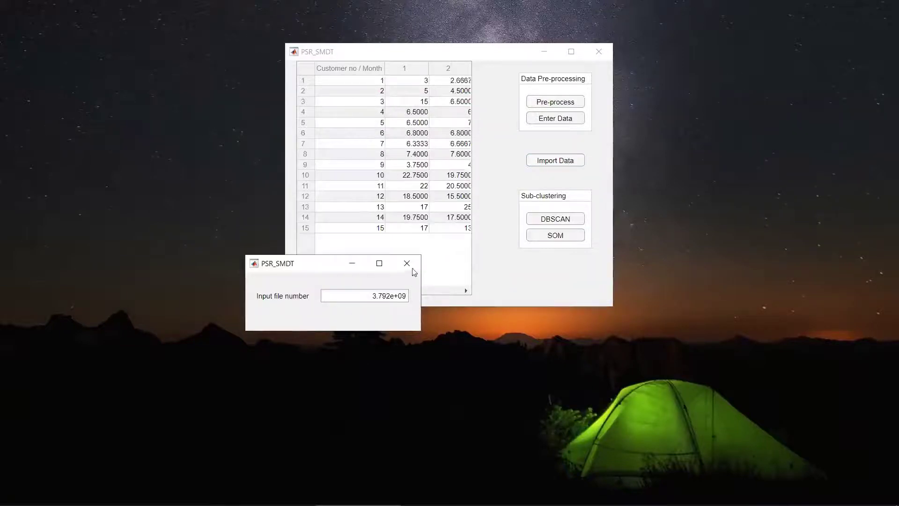
pyautogui.click(411, 266)
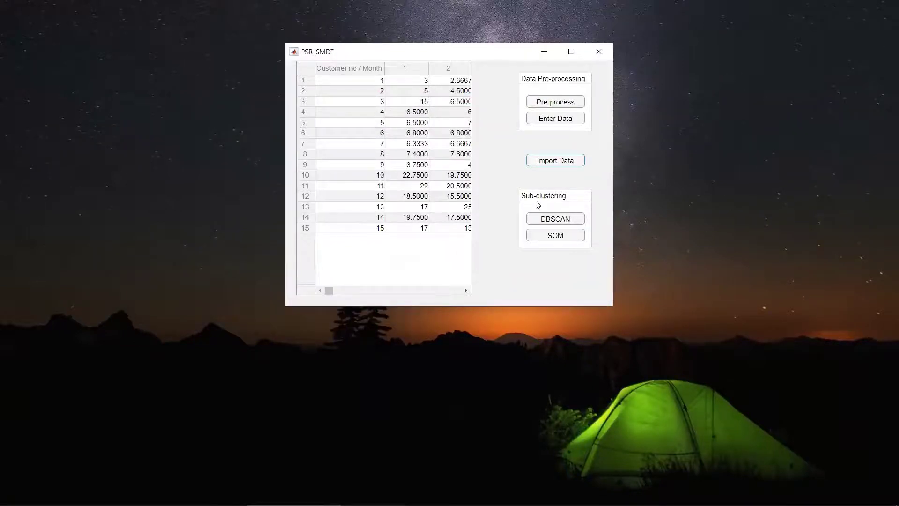
# - Cluster the customer's months with SOM, showing month 11 in cluster 59 on the PC1–PC2 scatter
pyautogui.click(568, 236)
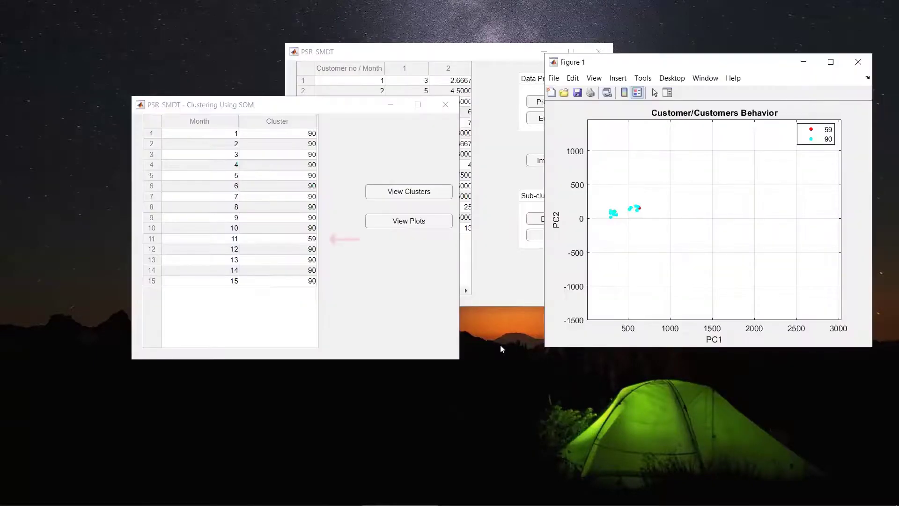
pyautogui.click(500, 325)
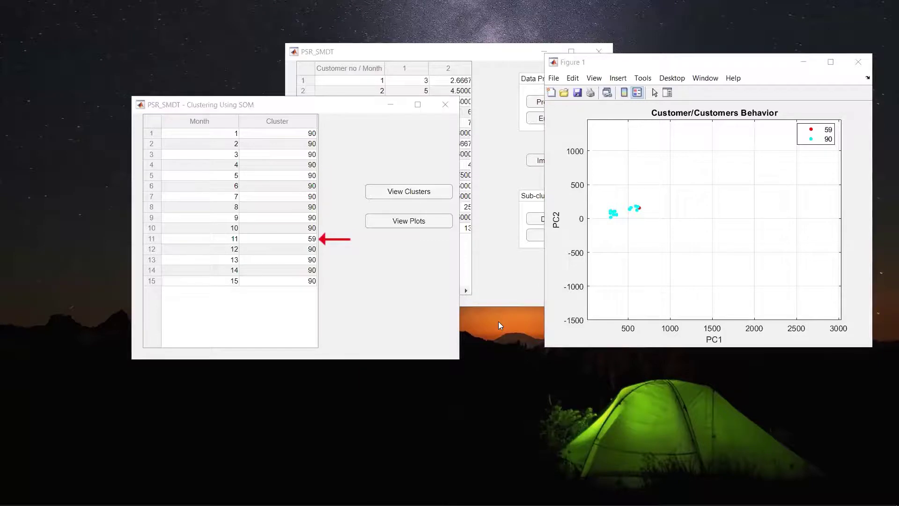